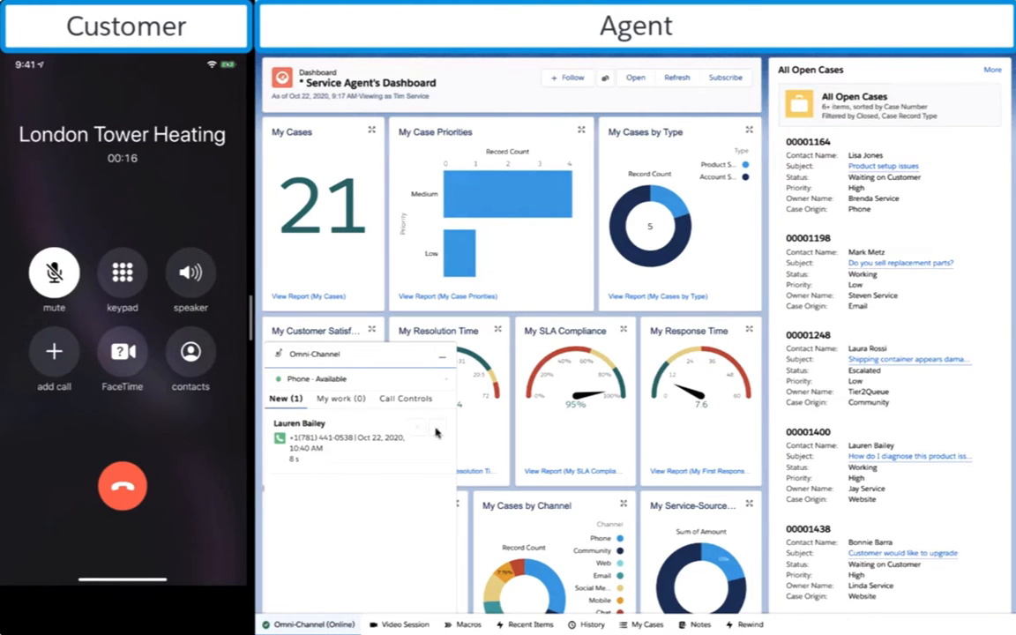
Accept the incoming call and view the chat conversation transcript on the voice call record.
click(435, 430)
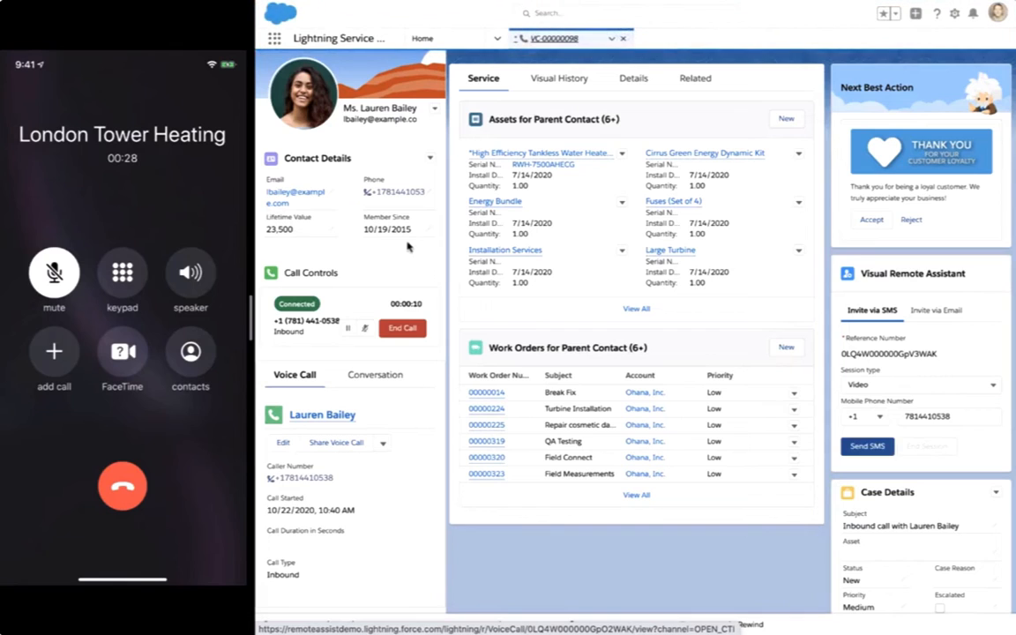
click(378, 377)
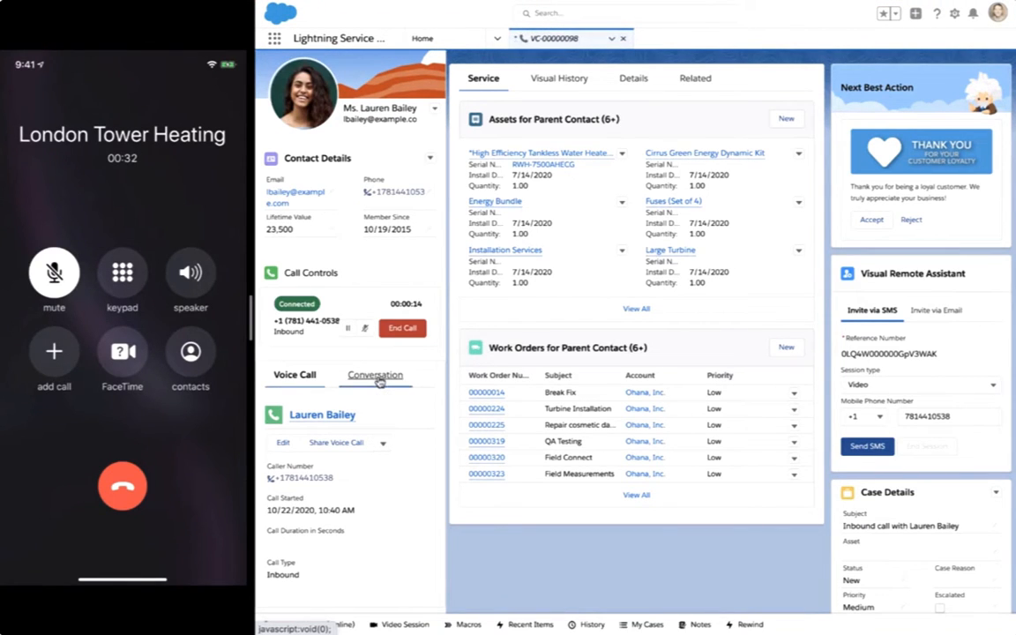
scroll(396, 558, down, 1)
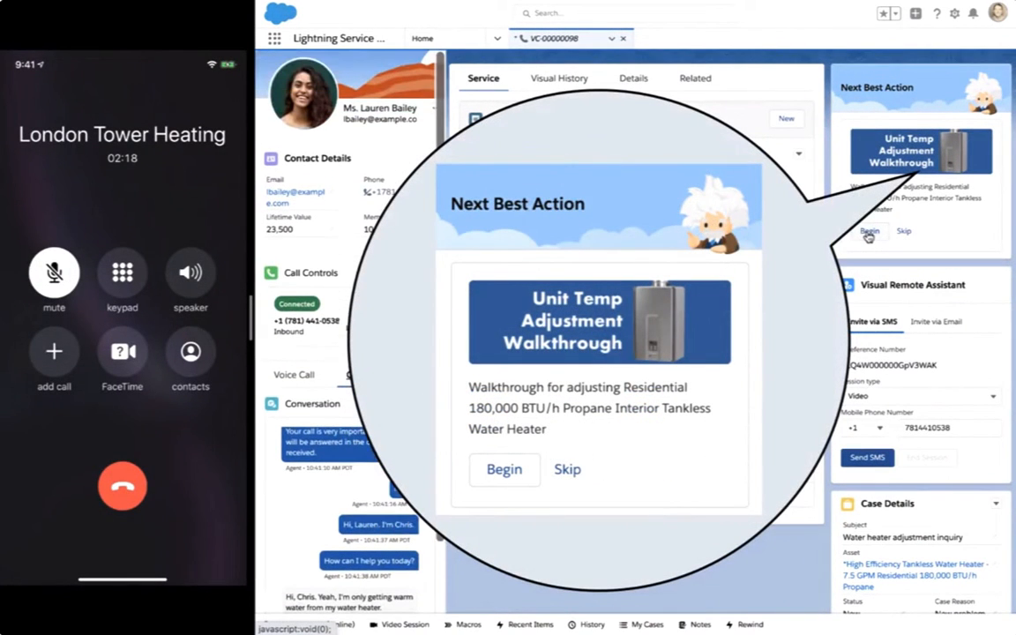
Begin the temperature walkthrough, answer Yes to unit access, advance, and return to VC-00000098.
click(869, 233)
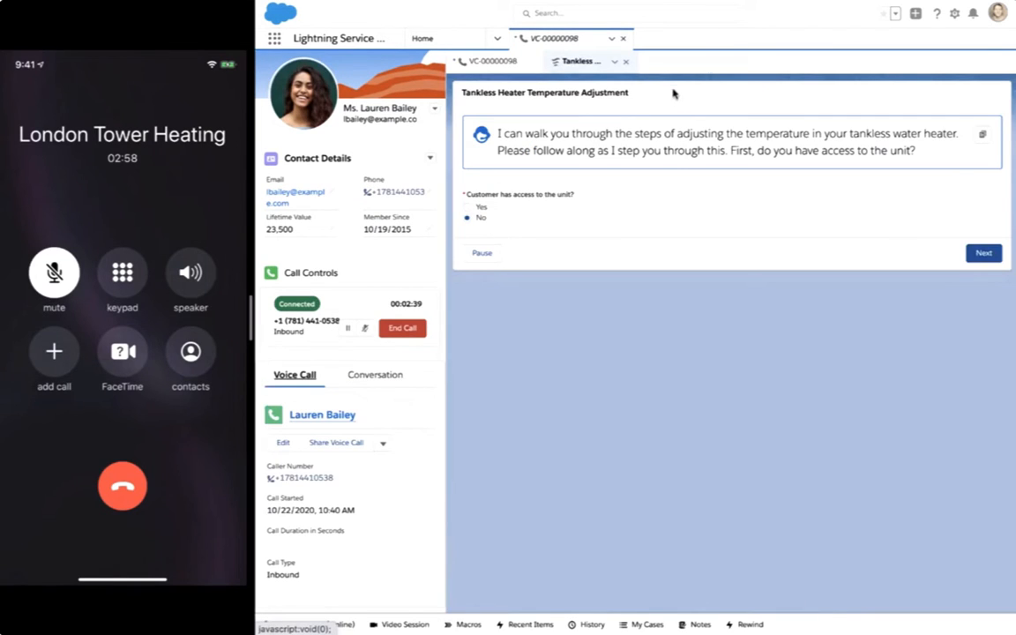
click(467, 207)
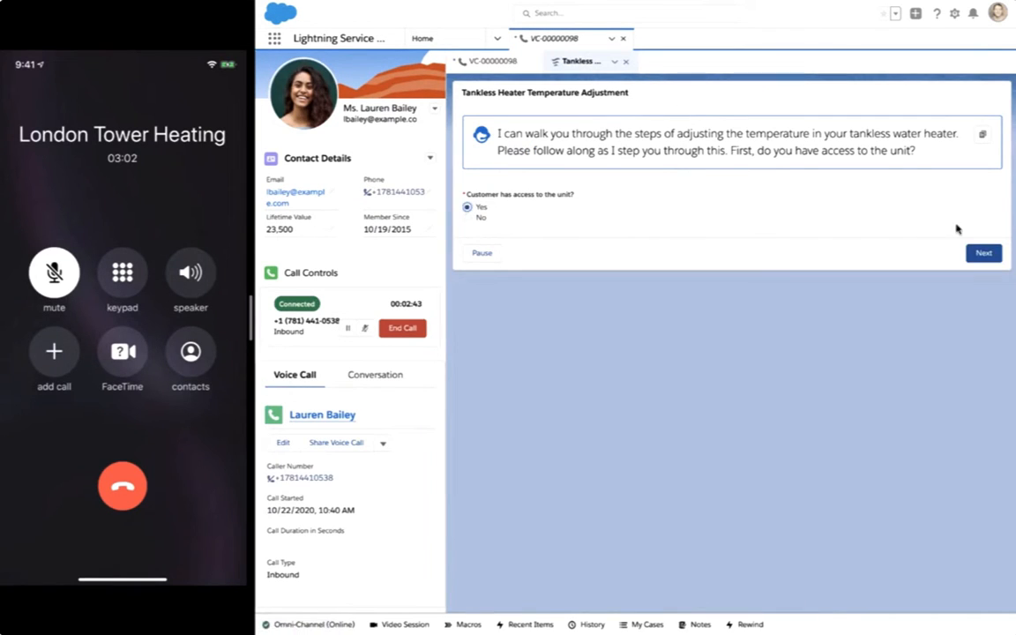
click(997, 253)
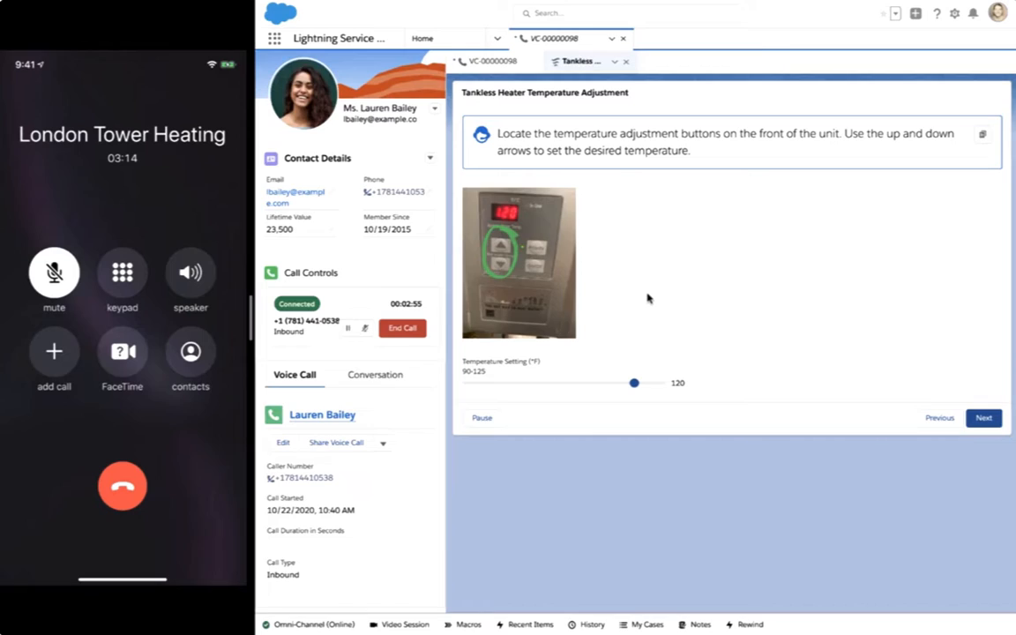
click(491, 63)
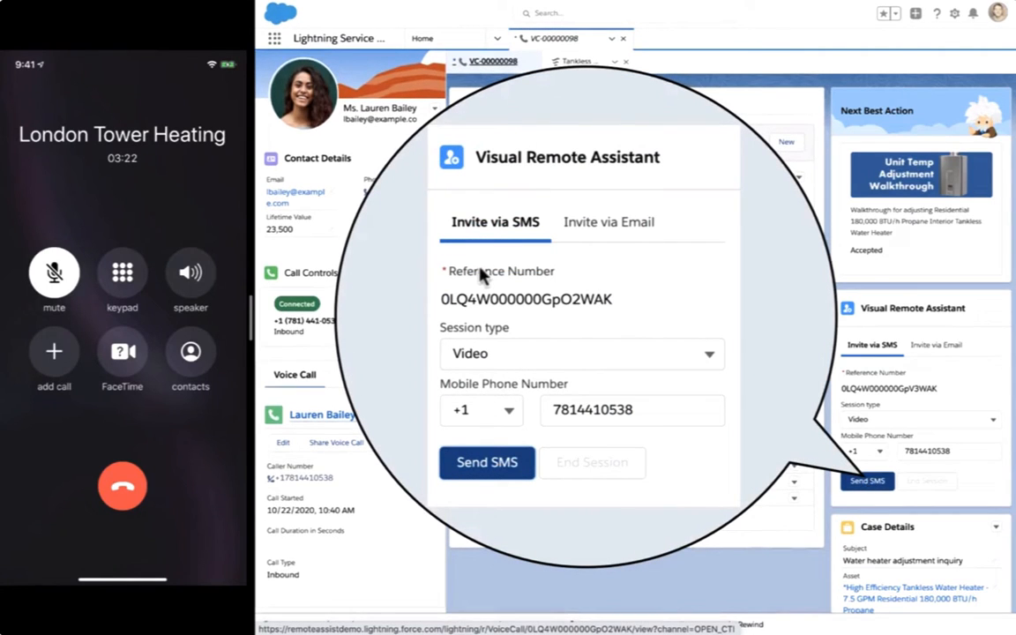
Send the customer an SMS invite to a Visual Remote Assistant video session.
click(856, 482)
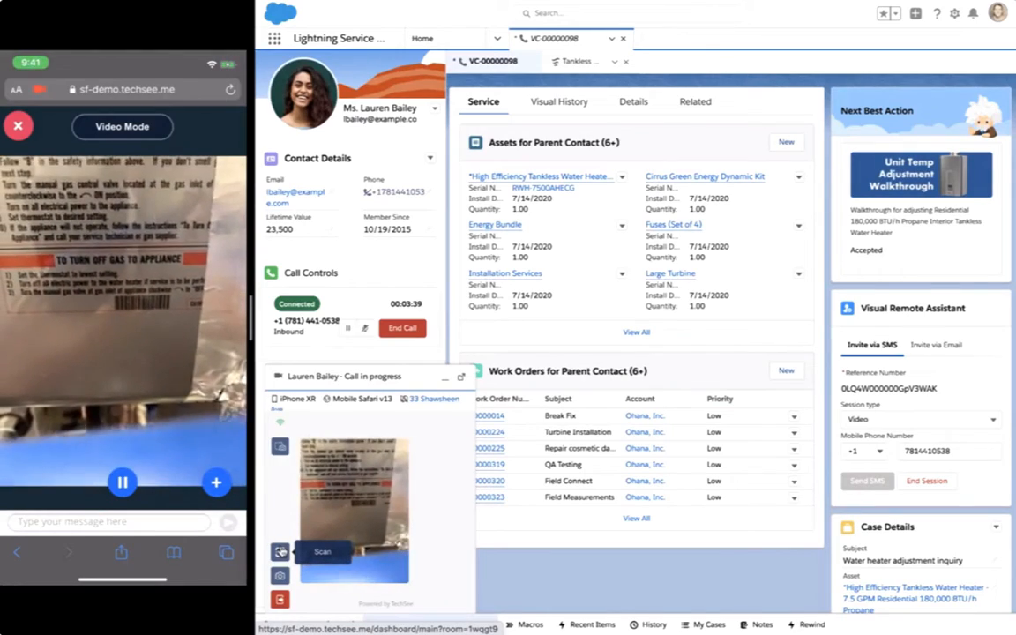
Scan the water heater frame for OCR text, then switch the customer's phone to Photo Mode.
click(281, 551)
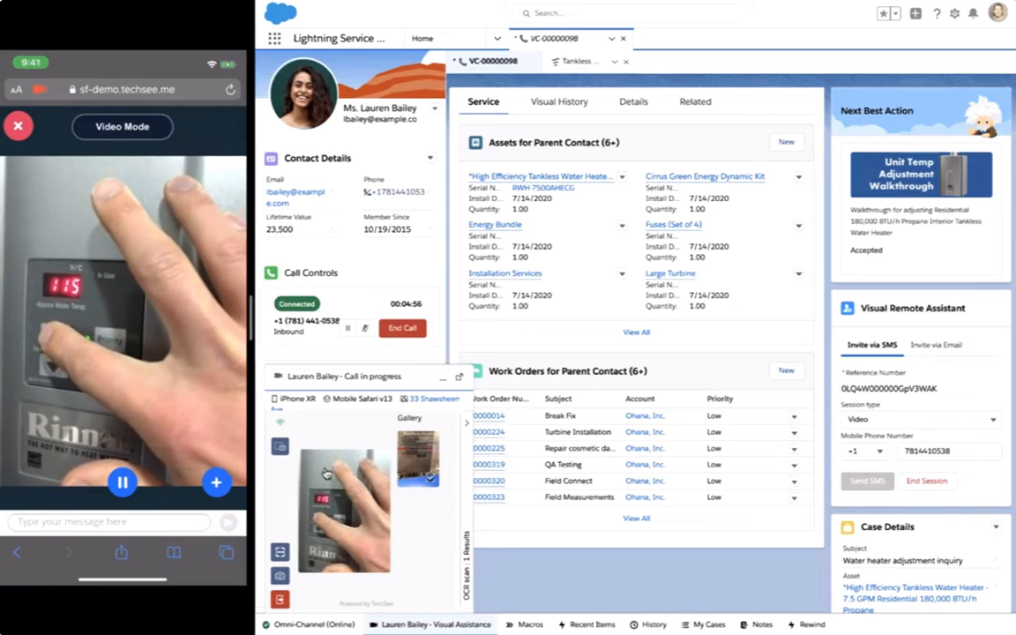
click(279, 575)
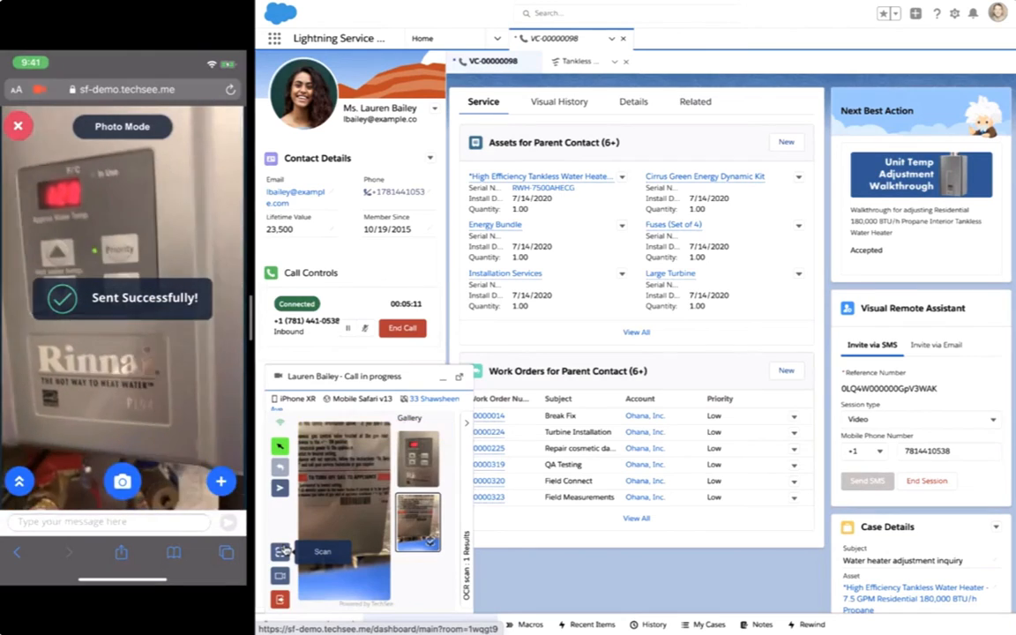
End the TechSee session and begin commenting 'Asset Tag' on the first Visual History image.
click(279, 599)
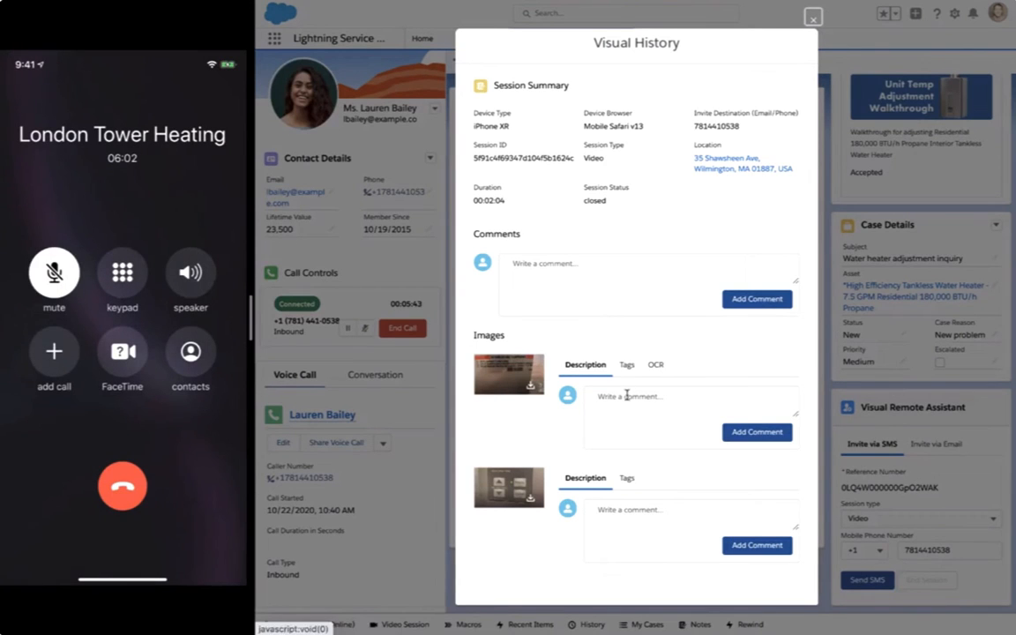
click(596, 397)
text(Ag)
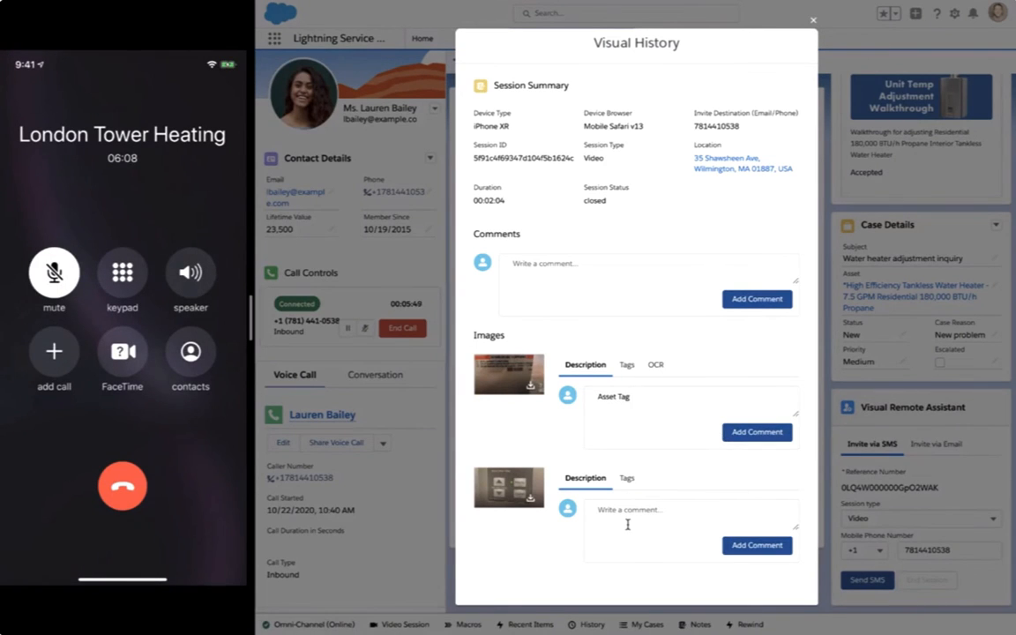
text(t to 120°)
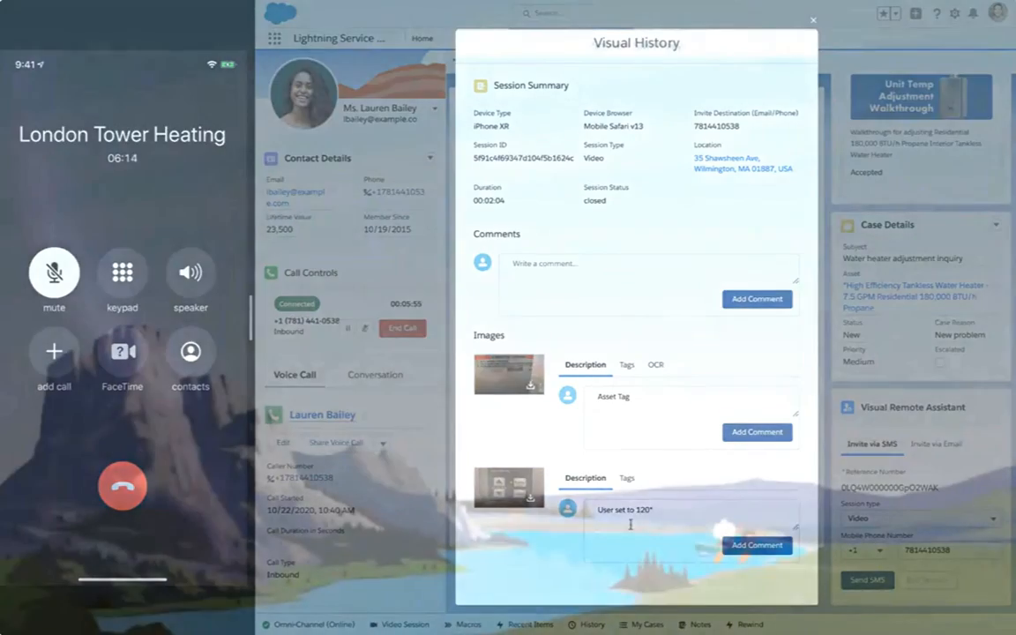